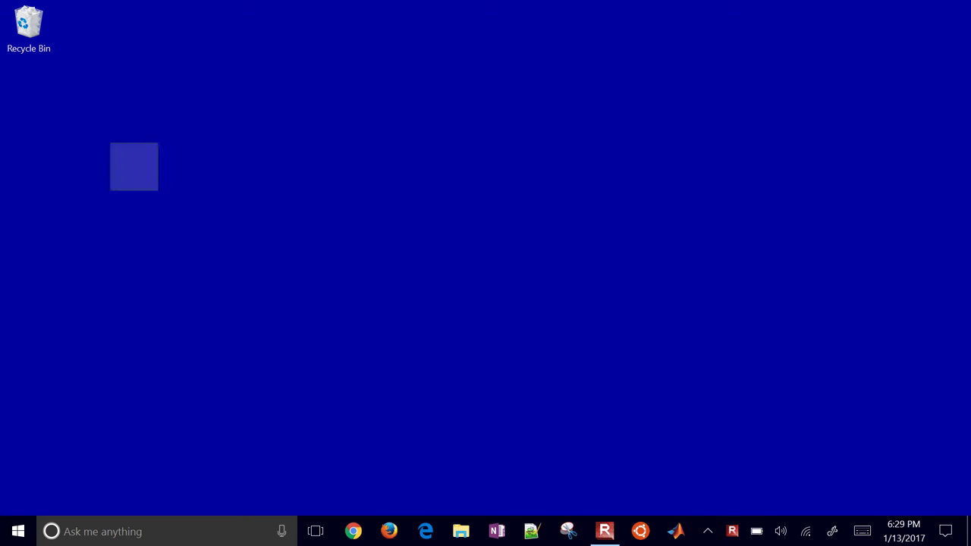
# - Create a new text document on the desktop and name it test
pyautogui.rightClick(134, 170)
pyautogui.click(73, 375)
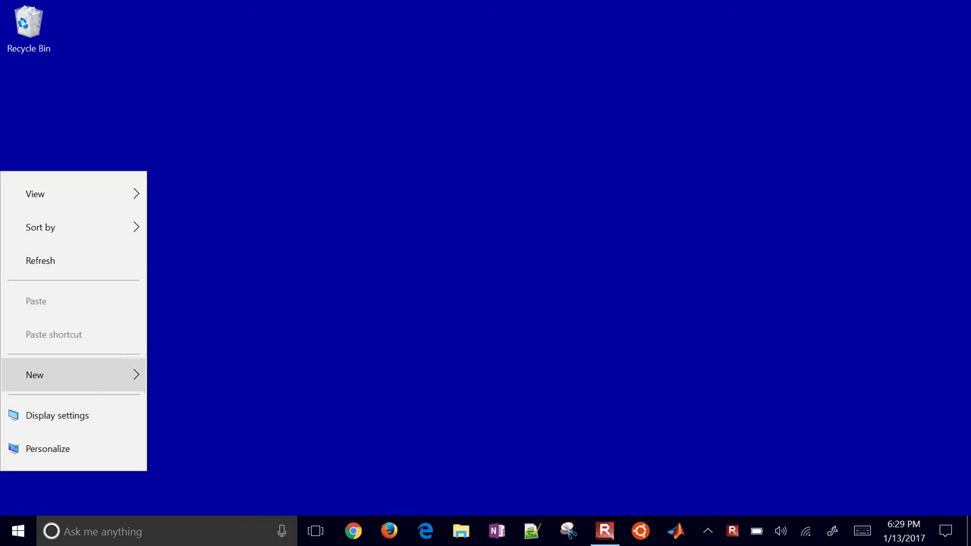
pyautogui.click(200, 303)
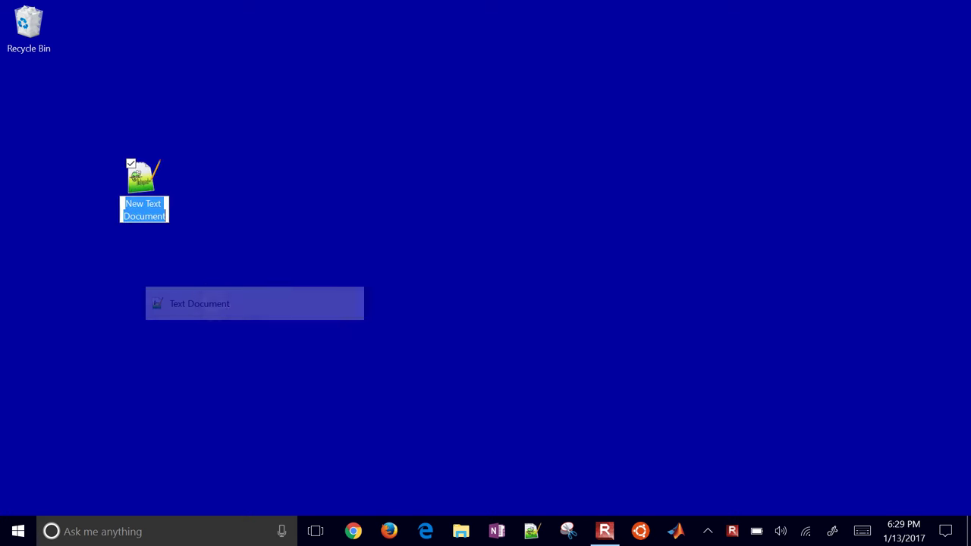
pyautogui.write('test')
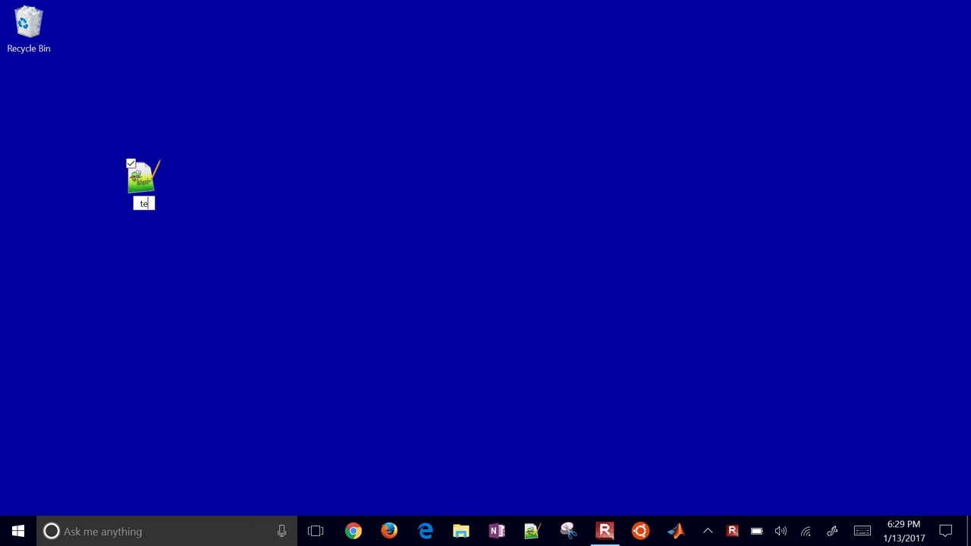
pyautogui.press('Return')
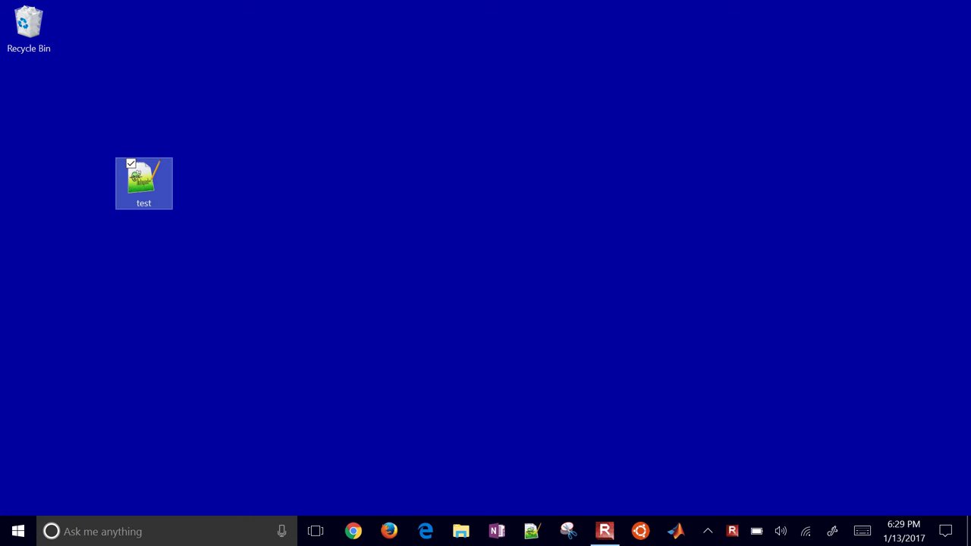
# - In the Windows folder options, turn off hiding extensions for known file types and apply the change
pyautogui.press('super+s')
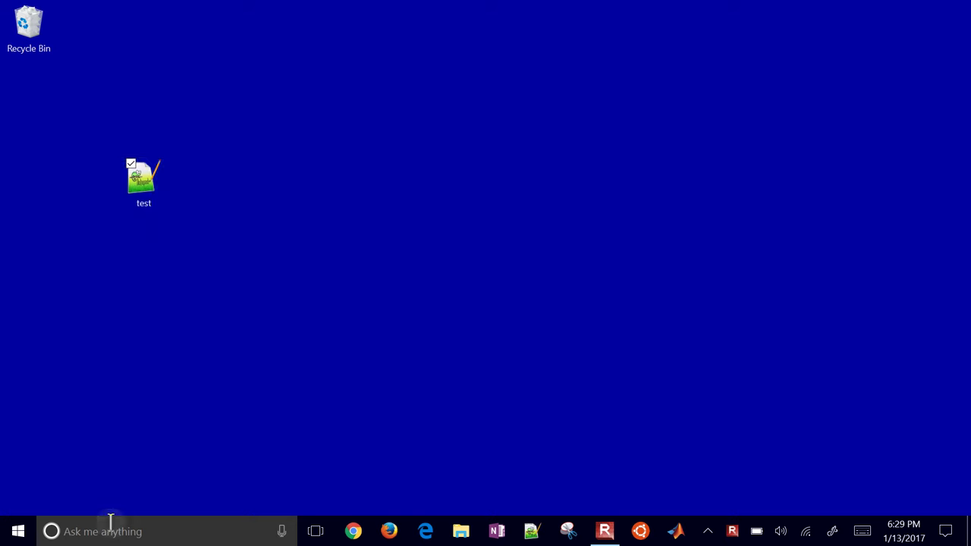
pyautogui.write('folder o')
pyautogui.press('BackSpace')
pyautogui.write('options')
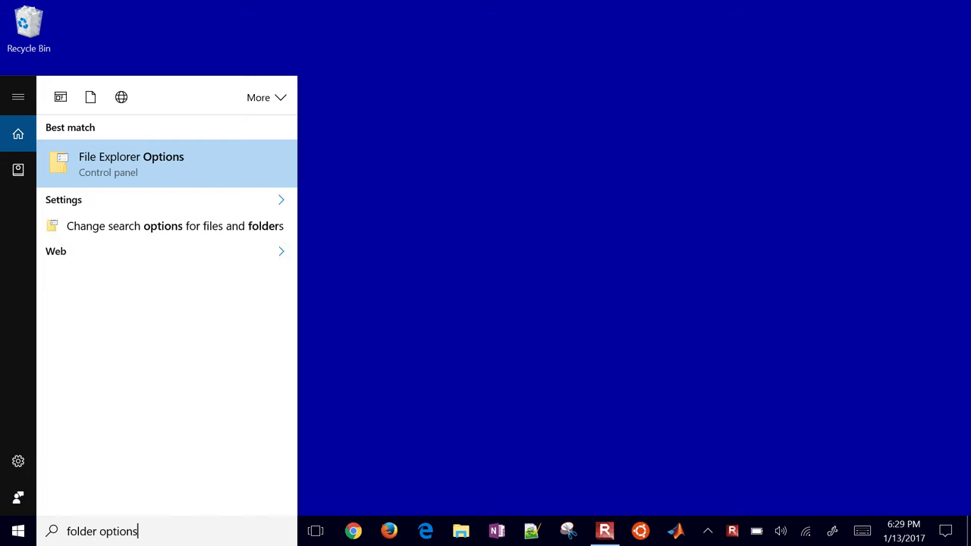
pyautogui.press('Return')
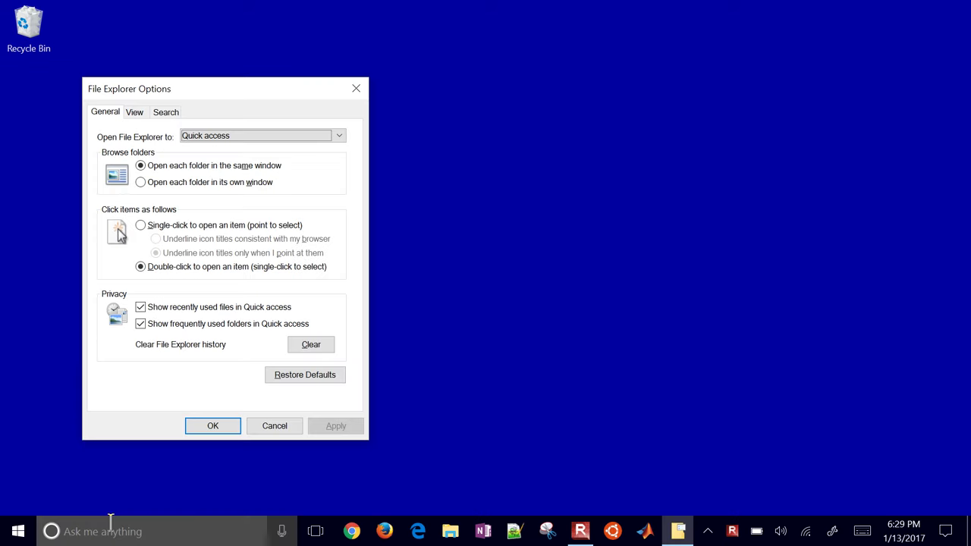
pyautogui.click(135, 112)
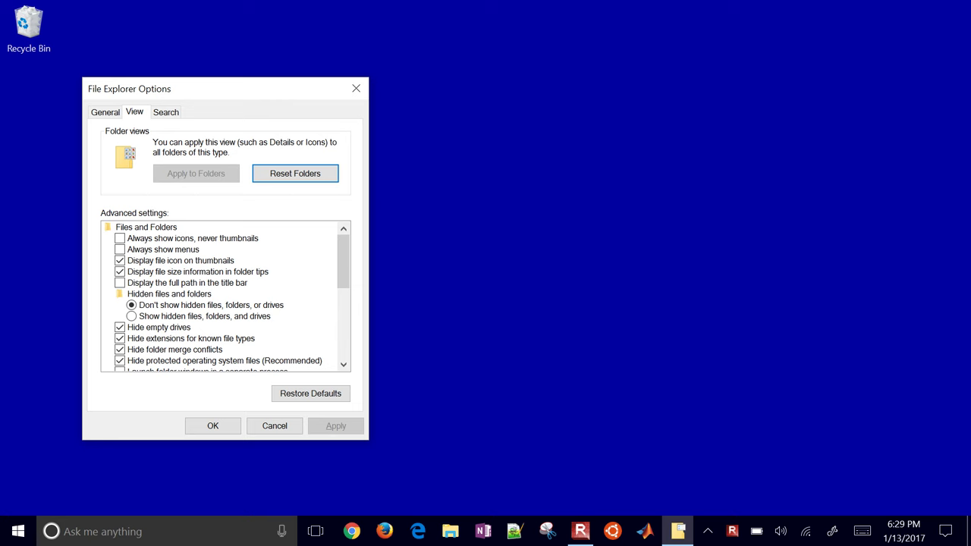
pyautogui.click(119, 339)
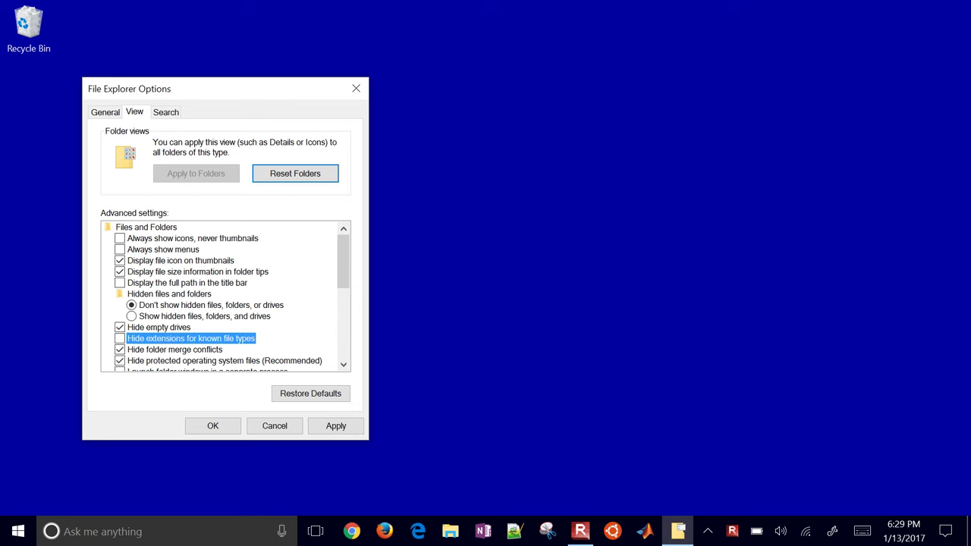
pyautogui.click(119, 338)
pyautogui.press('space')
pyautogui.click(336, 426)
pyautogui.click(212, 425)
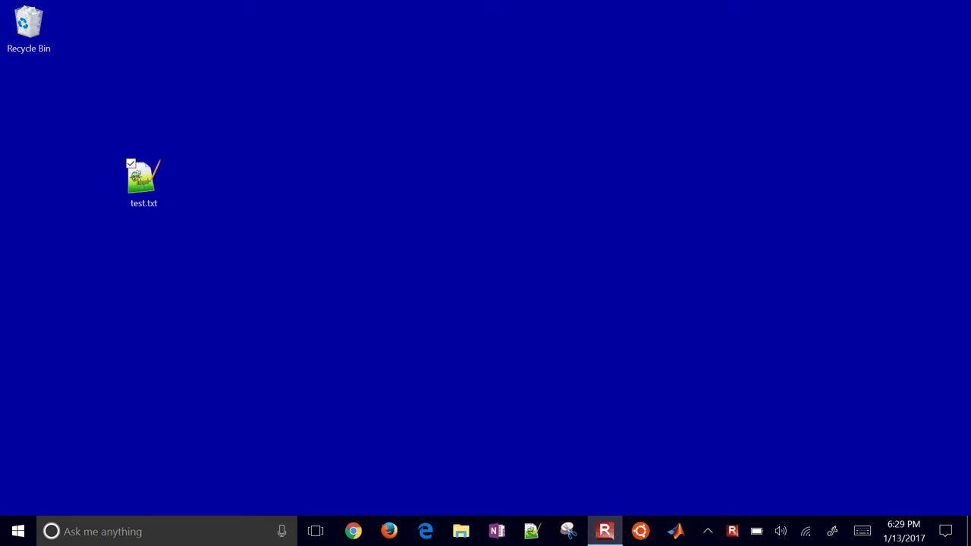
# - Rename test.txt on the desktop to test.csv and accept the extension change
pyautogui.click(246, 262)
pyautogui.click(157, 193)
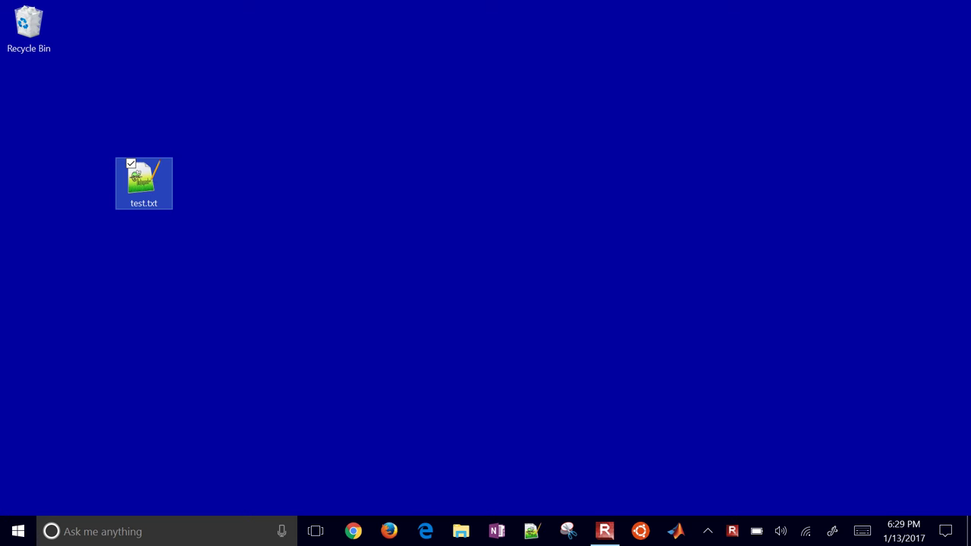
pyautogui.click(152, 205)
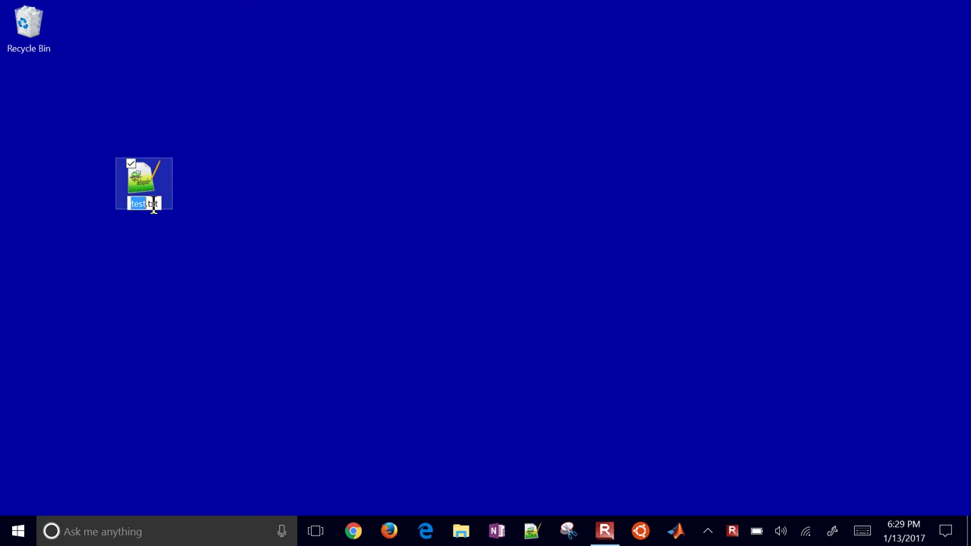
pyautogui.press('BackSpace')
pyautogui.press('BackSpace')
pyautogui.press('BackSpace')
pyautogui.write('csv')
pyautogui.press('Return')
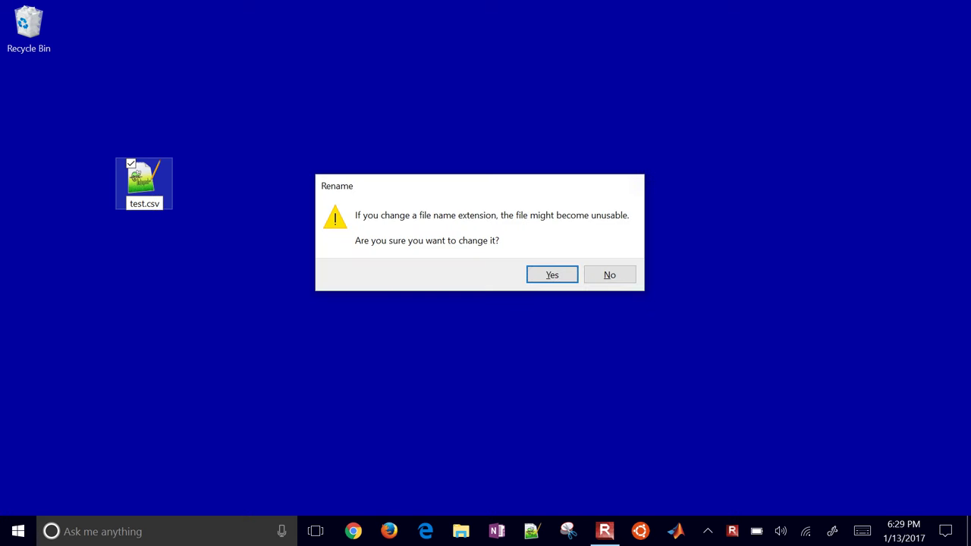
pyautogui.press('Return')
pyautogui.click(228, 244)
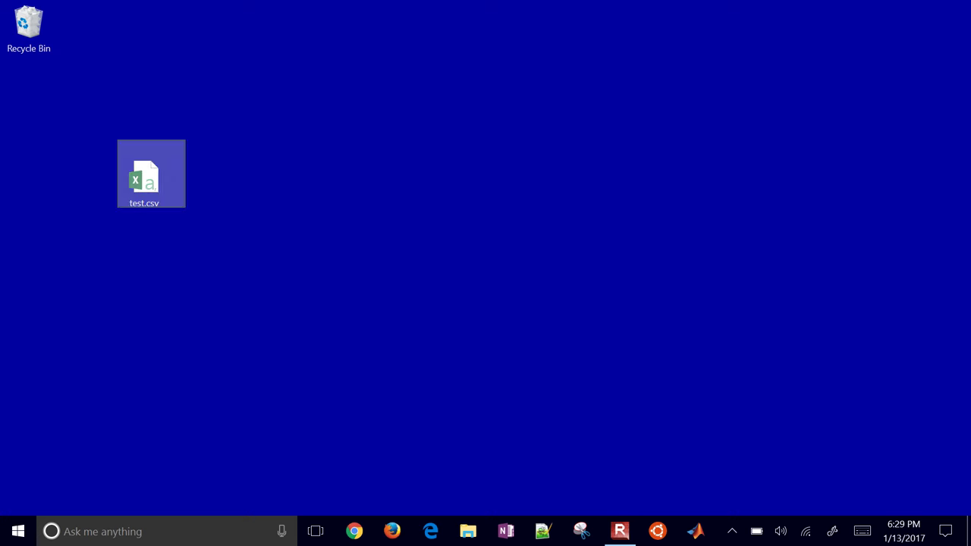
# - Open test.csv in Notepad and move its window so the desktop file stays in view
pyautogui.rightClick(144, 180)
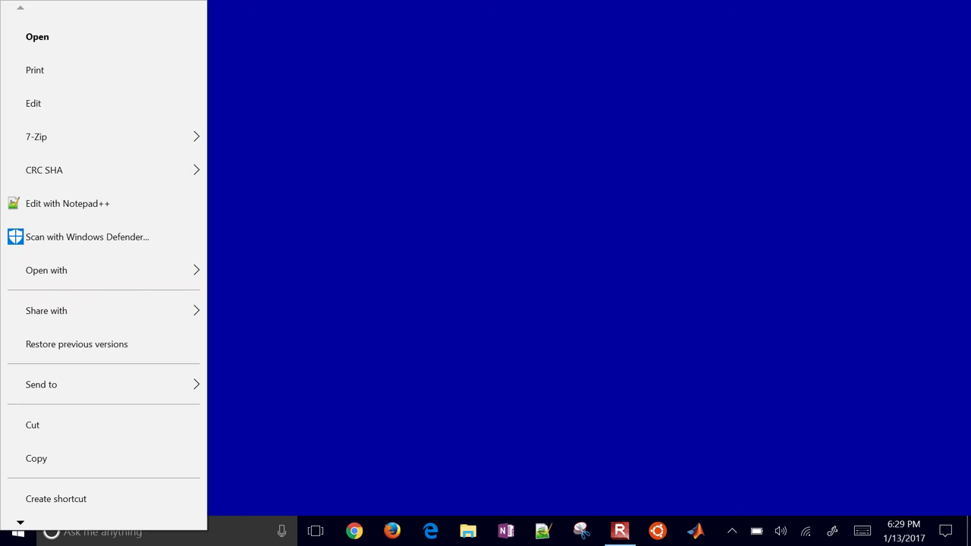
pyautogui.click(102, 270)
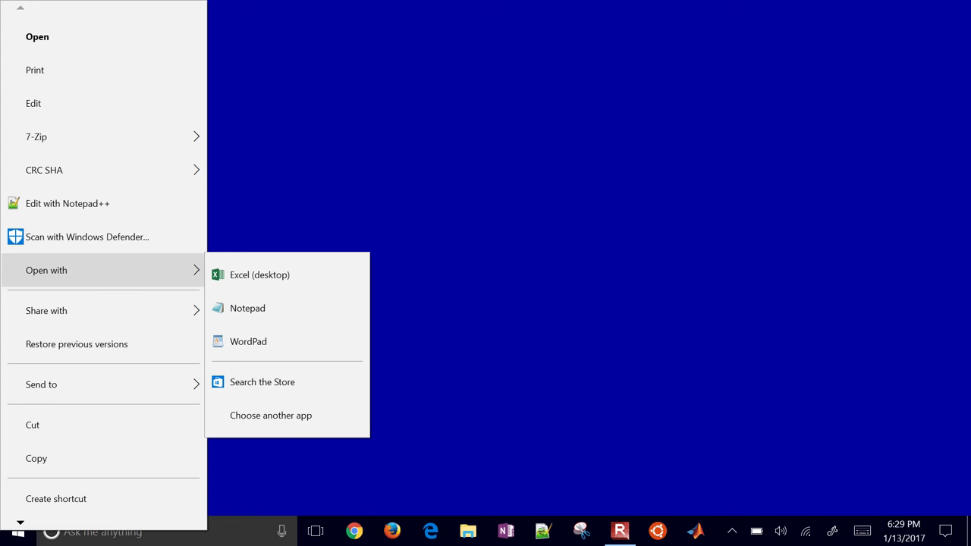
pyautogui.click(254, 307)
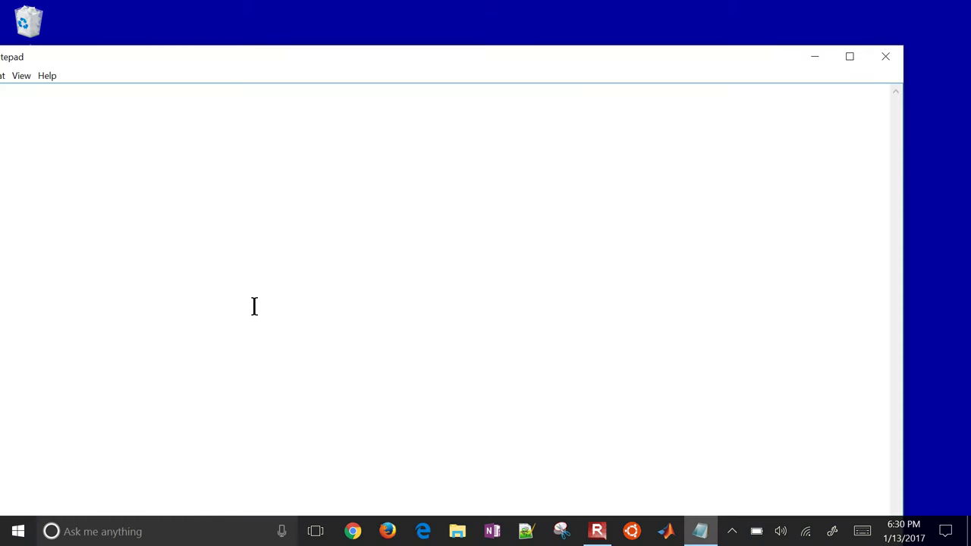
pyautogui.moveTo(519, 50); pyautogui.dragTo(768, 66)
# - Enter the header "time, value" and the rows "0, 1.0", "1, 1.2" and "2, 1.3", save the file and close Notepad
pyautogui.write('time, value')
pyautogui.press('Return')
pyautogui.write('0, ')
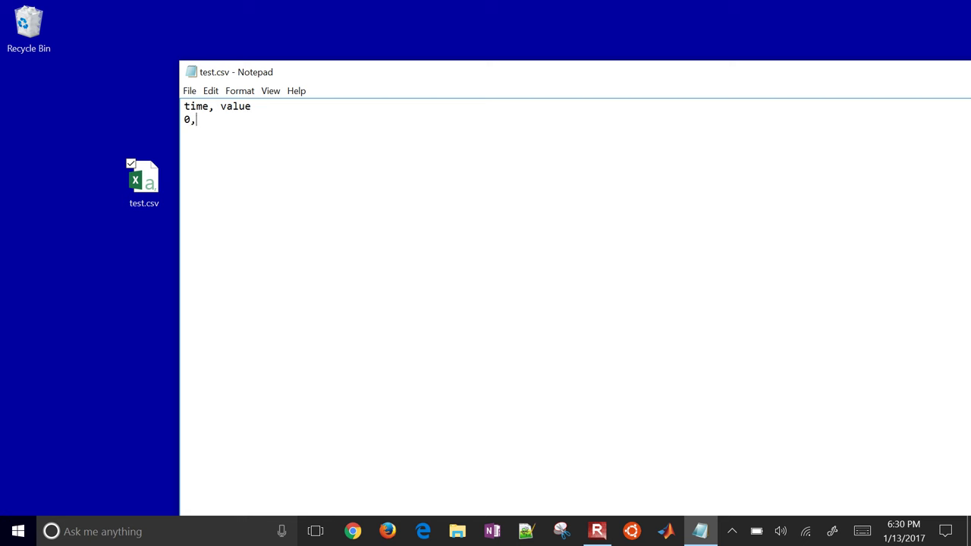
pyautogui.write('1.0')
pyautogui.write('0')
pyautogui.press('BackSpace')
pyautogui.write('1, ')
pyautogui.write('1.2 ')
pyautogui.write('2, 1.3')
pyautogui.moveTo(644, 71); pyautogui.dragTo(475, 97)
pyautogui.moveTo(698, 92); pyautogui.dragTo(509, 130)
pyautogui.click(805, 130)
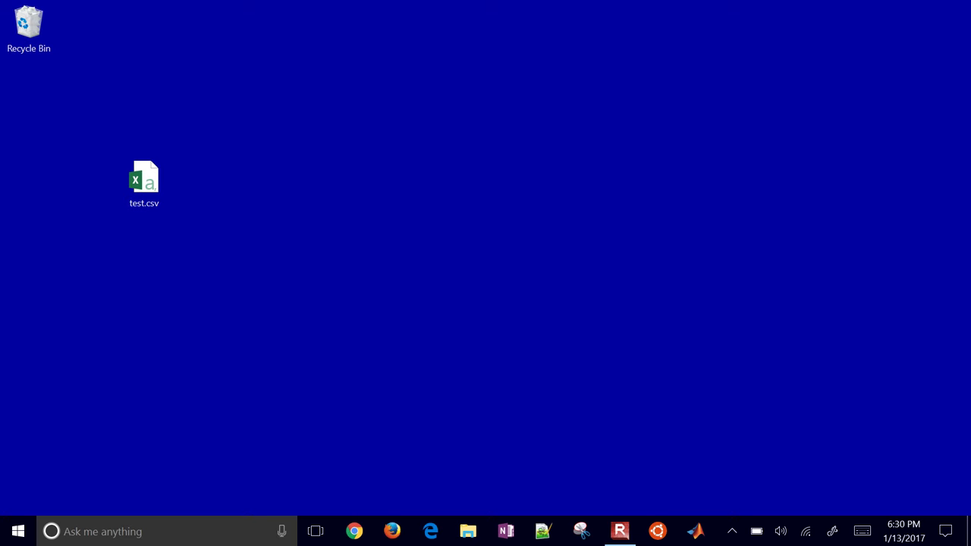
# - Open test.csv in Excel and save it to the desktop as the Excel Workbook test.xlsx
pyautogui.click(143, 182)
pyautogui.doubleClick(146, 182)
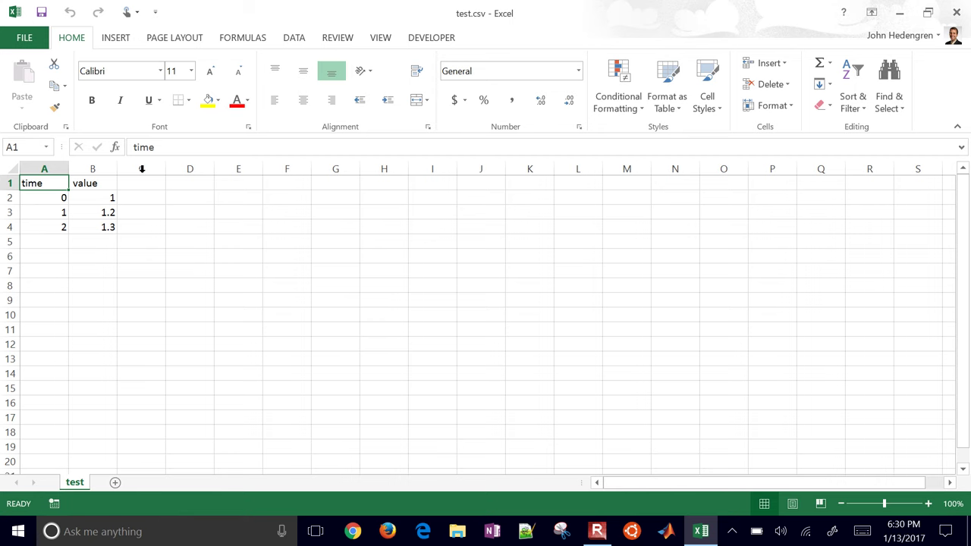
pyautogui.hotkey('alt', 'f')
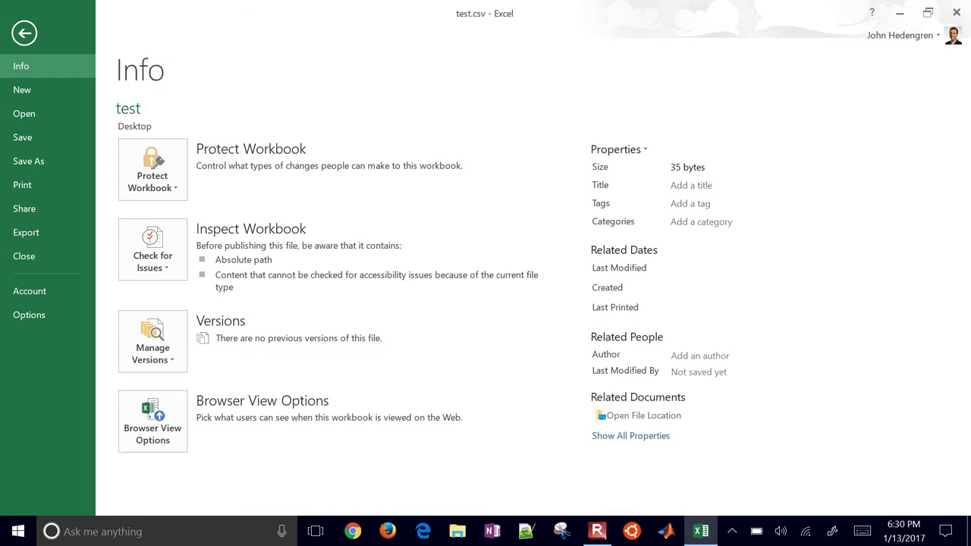
pyautogui.press('a')
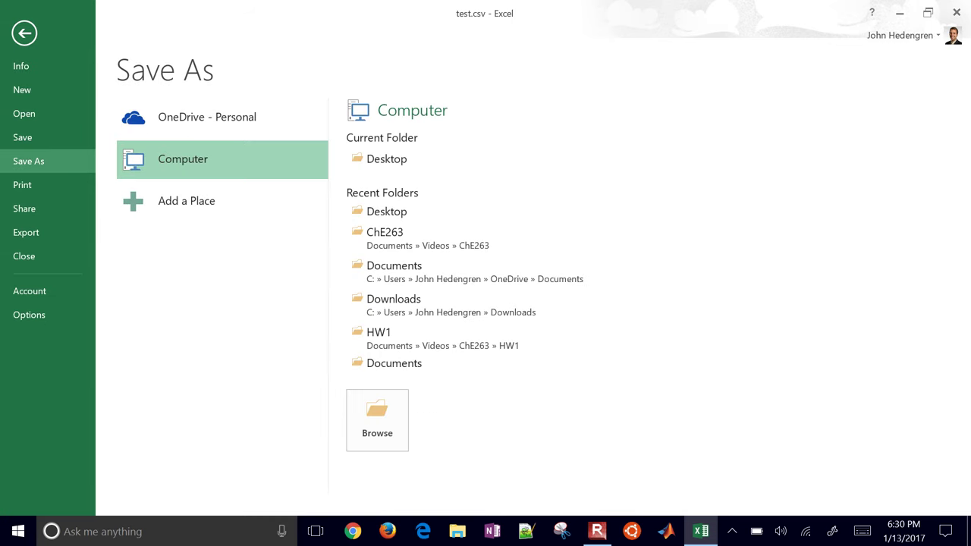
pyautogui.press('b')
pyautogui.click(288, 272)
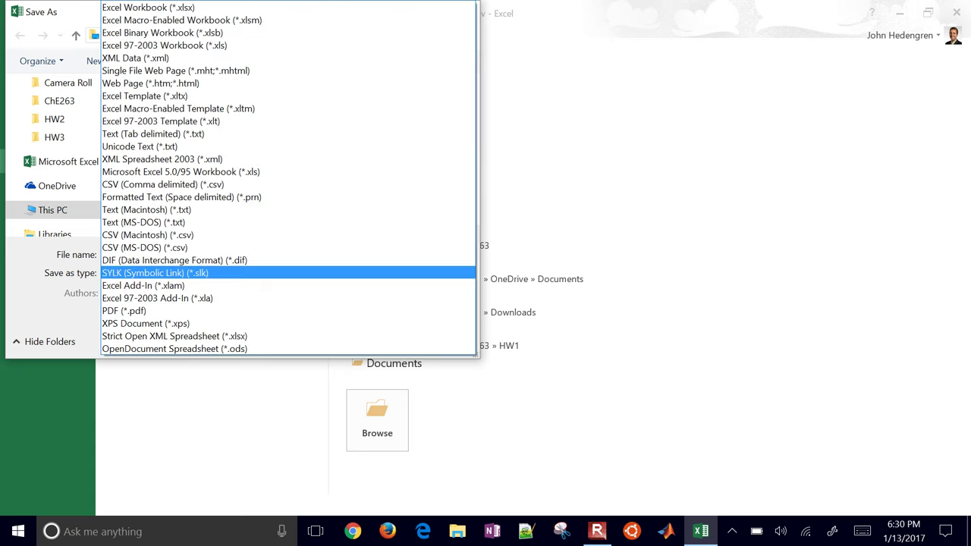
pyautogui.click(148, 7)
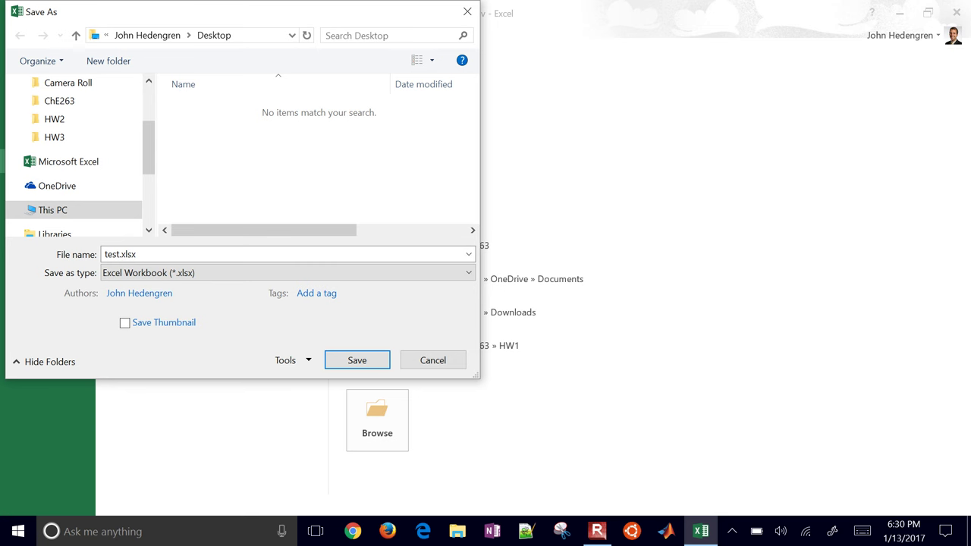
pyautogui.click(352, 361)
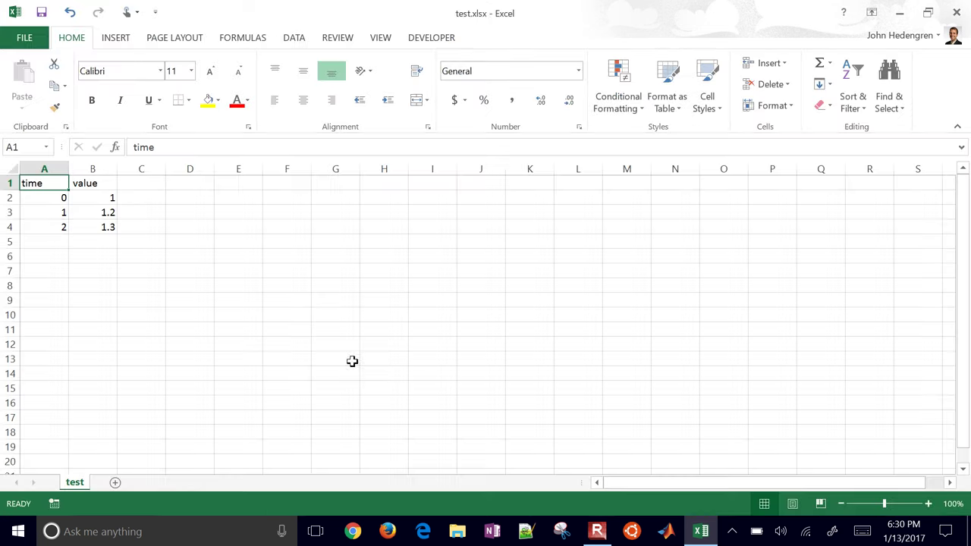
# - Close the workbook and place the test.csv icon directly below test.xlsx on the desktop
pyautogui.click(957, 12)
pyautogui.moveTo(145, 182); pyautogui.dragTo(29, 182)
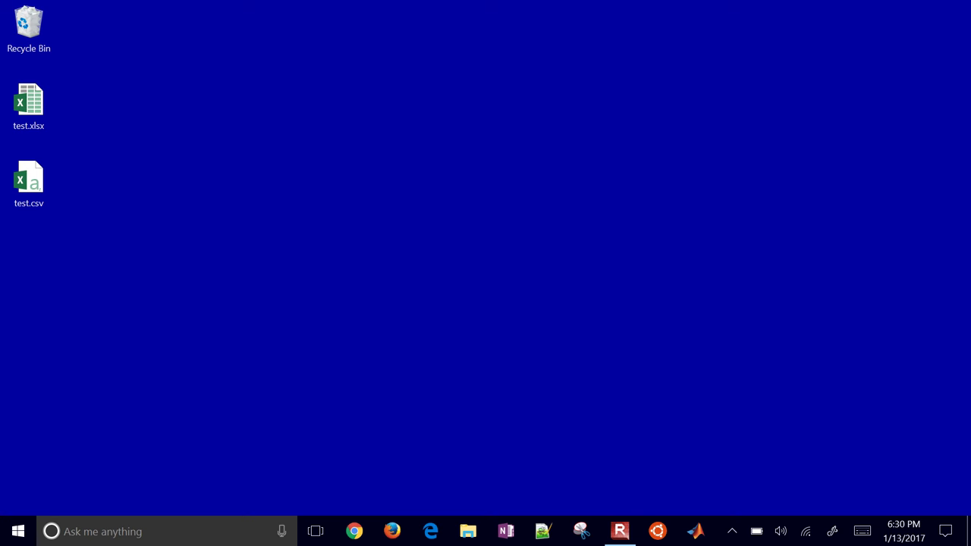
# - View the raw contents of test.xlsx in Notepad++, and close the editor
pyautogui.rightClick(29, 102)
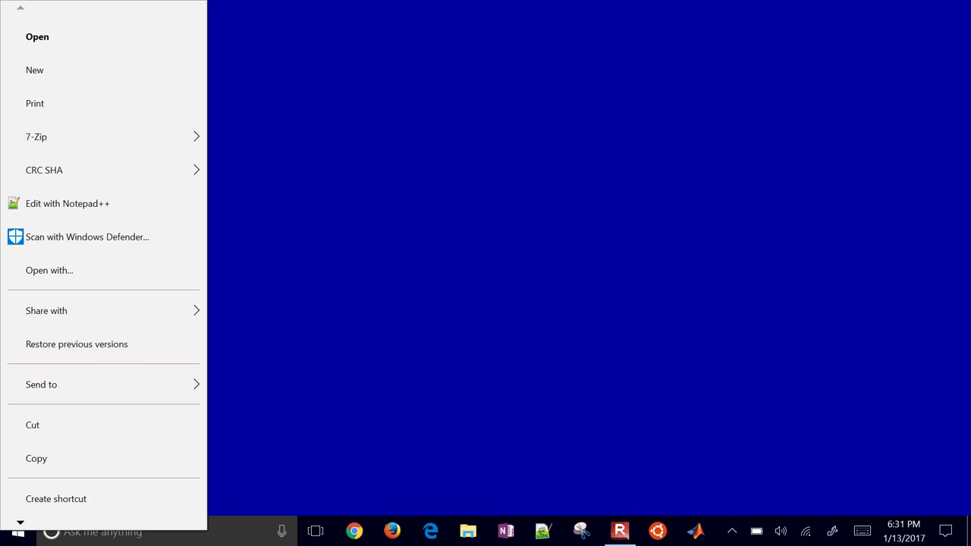
pyautogui.click(100, 203)
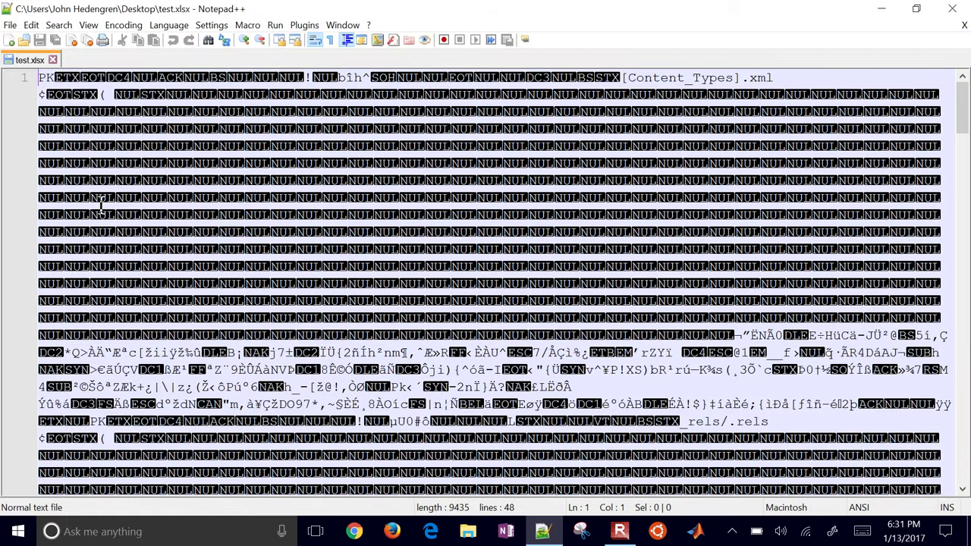
pyautogui.hotkey('alt', 'F4')
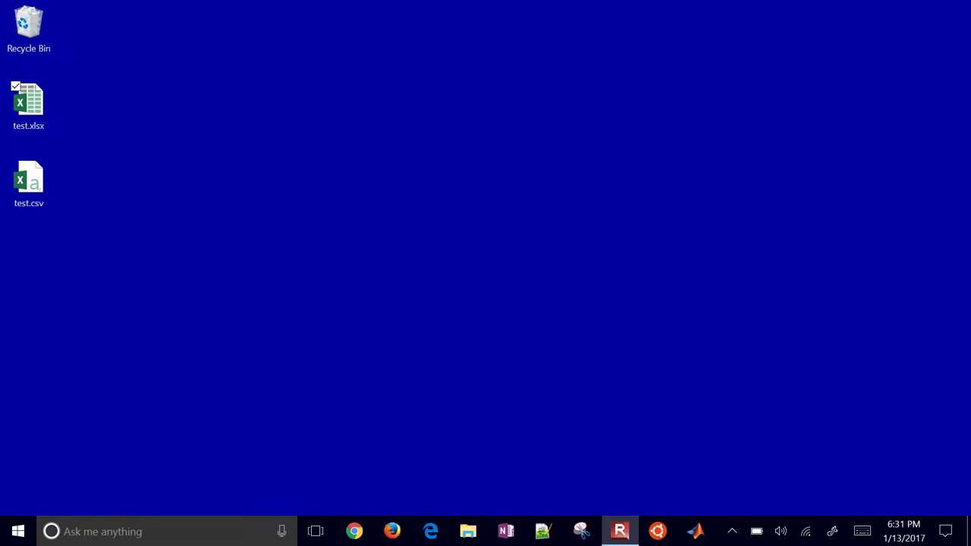
# - Rename test.xlsx on the desktop to test.zip and accept the extension change
pyautogui.click(22, 117)
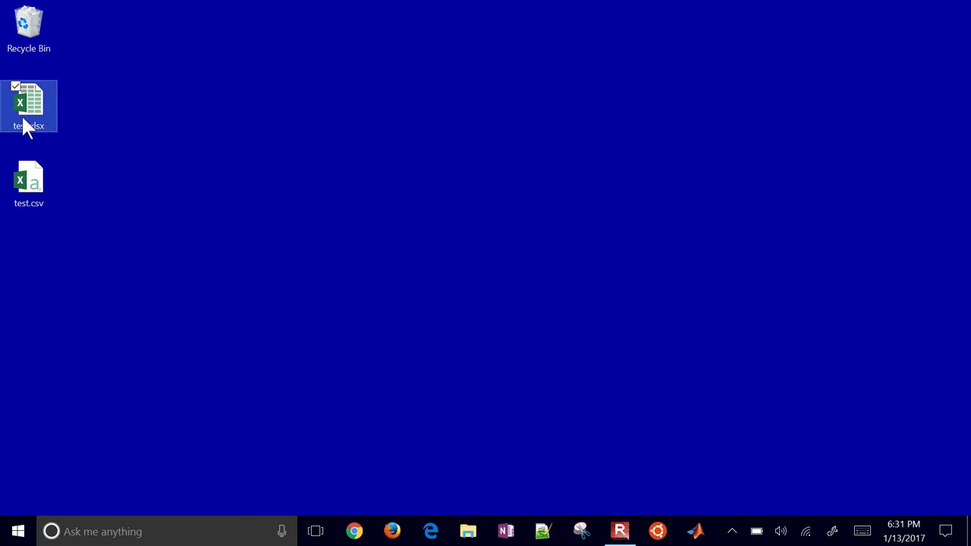
pyautogui.click(23, 120)
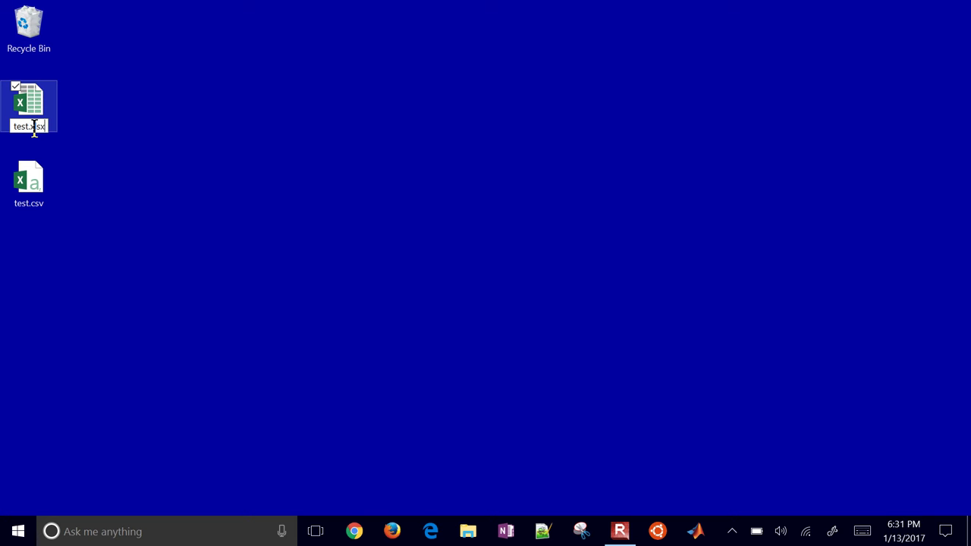
pyautogui.press('BackSpace')
pyautogui.press('BackSpace')
pyautogui.press('BackSpace')
pyautogui.press('BackSpace')
pyautogui.write('zip')
pyautogui.press('Return')
pyautogui.press('Return')
pyautogui.click(178, 174)
# - Open the test.zip archive and look through its xl and docProps folders
pyautogui.doubleClick(28, 103)
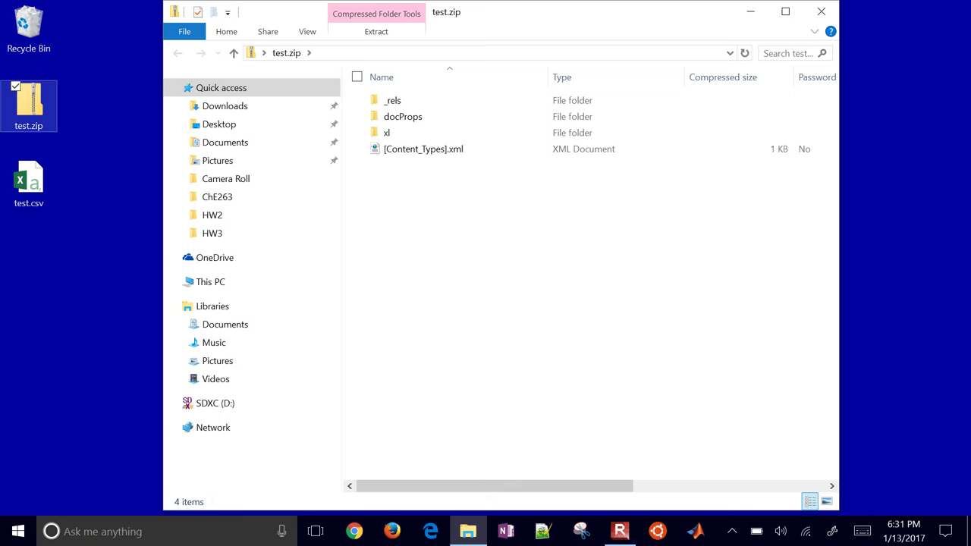
pyautogui.doubleClick(386, 132)
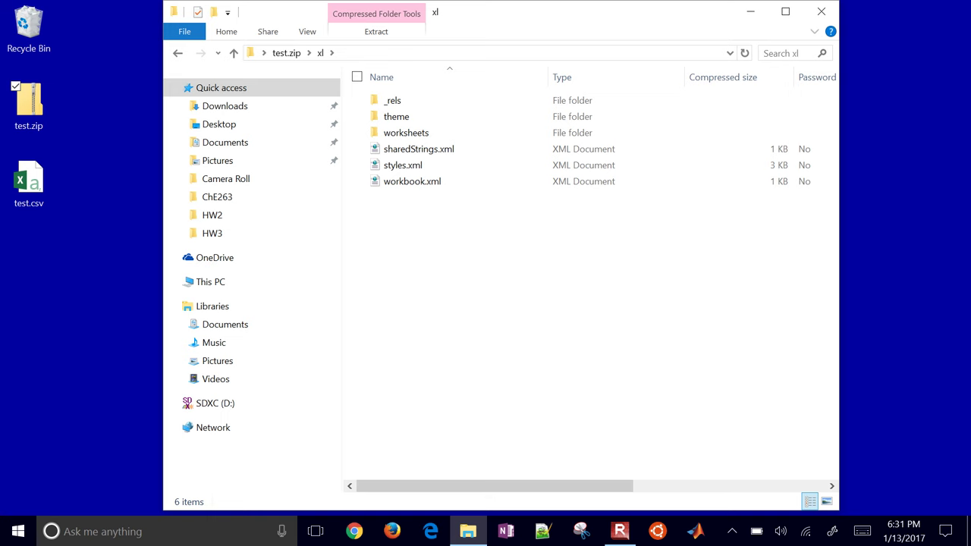
pyautogui.click(287, 53)
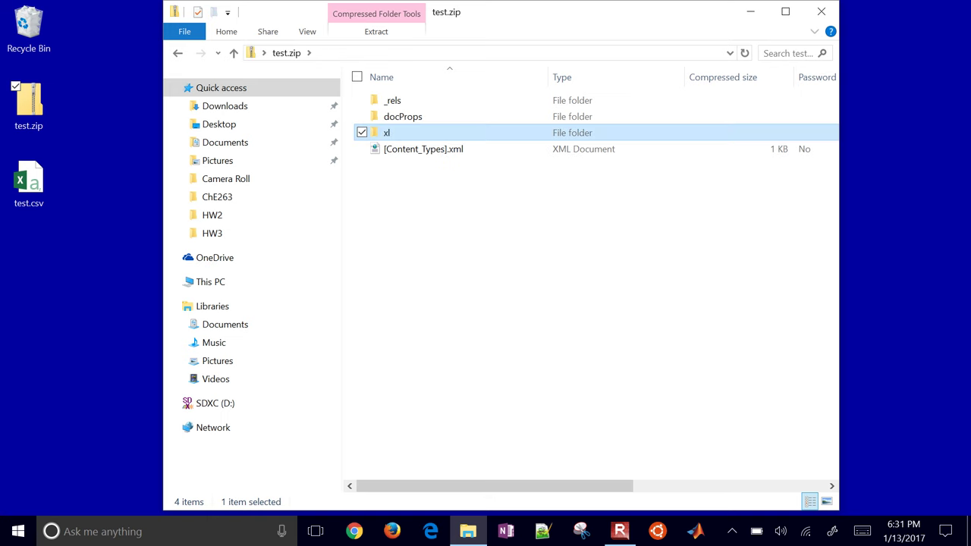
pyautogui.doubleClick(403, 116)
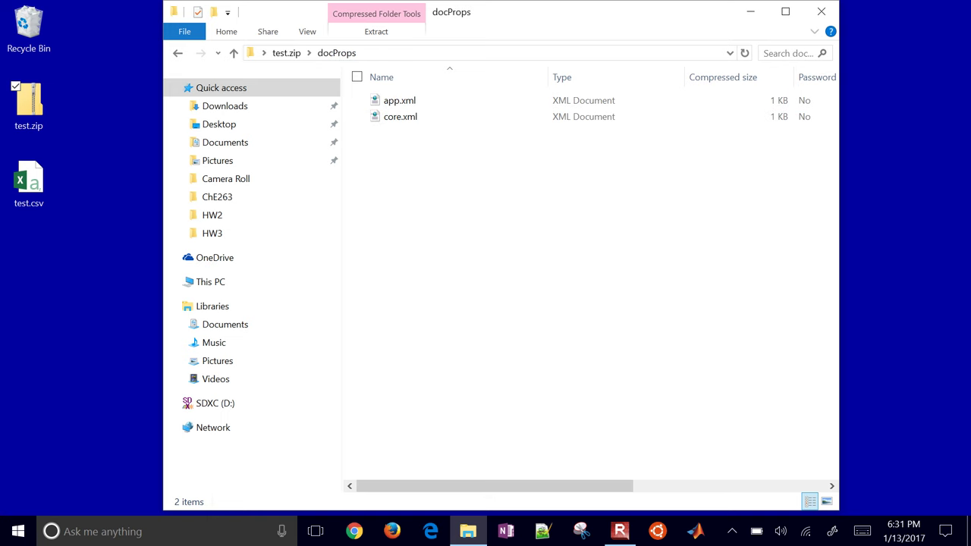
# - Close the test.zip archive window, rename test.zip on the desktop back to test.xlsx, and accept the extension change
pyautogui.press('BackSpace')
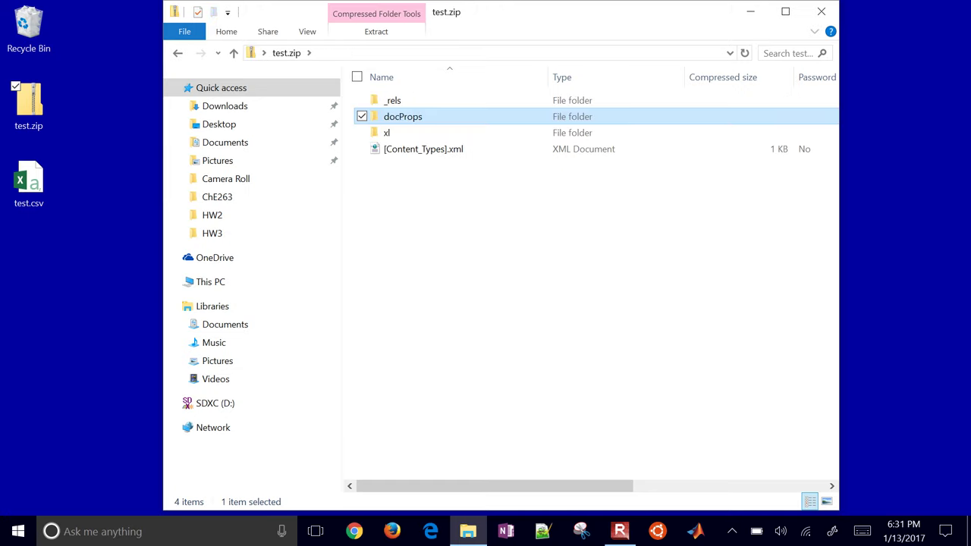
pyautogui.hotkey('alt', 'F4')
pyautogui.click(38, 114)
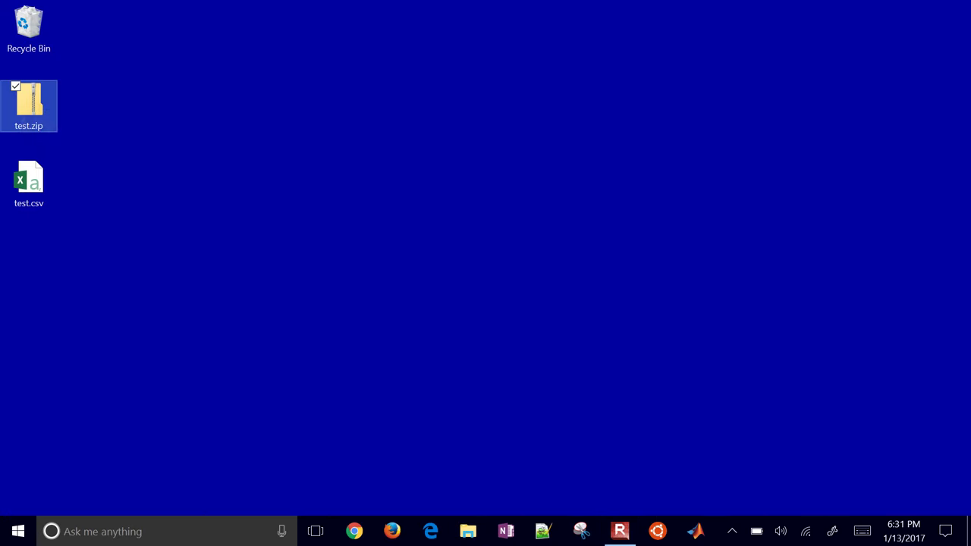
pyautogui.click(42, 128)
pyautogui.press('BackSpace')
pyautogui.press('BackSpace')
pyautogui.press('BackSpace')
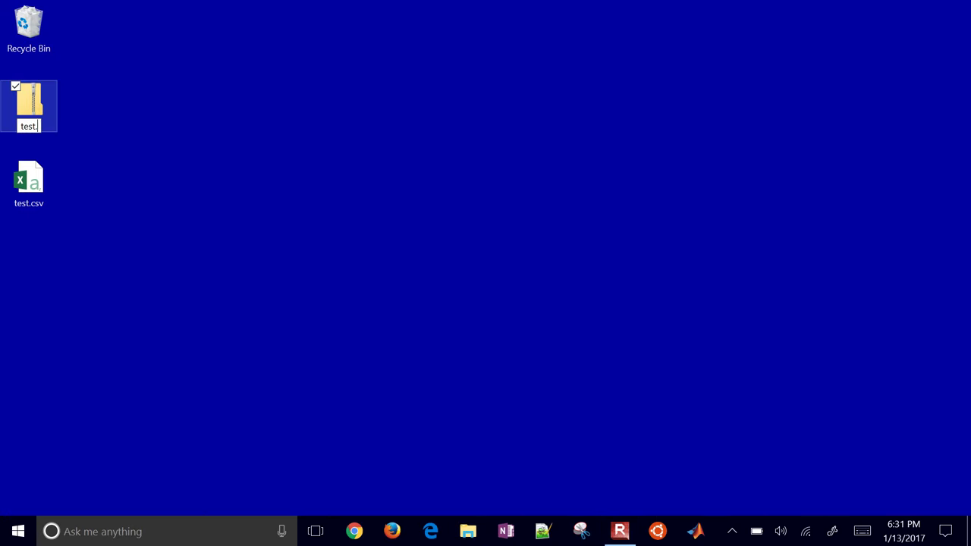
pyautogui.write('xlsx')
pyautogui.press('Return')
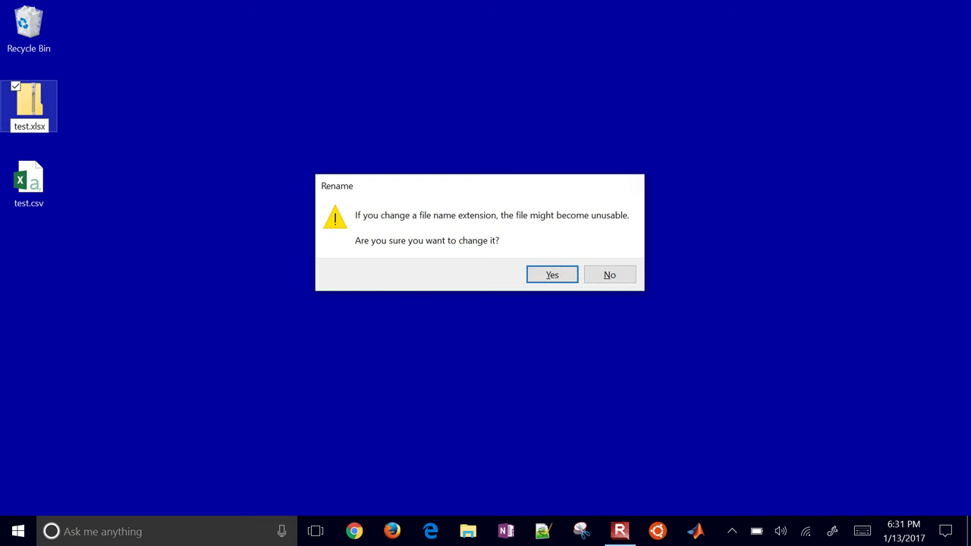
pyautogui.click(552, 275)
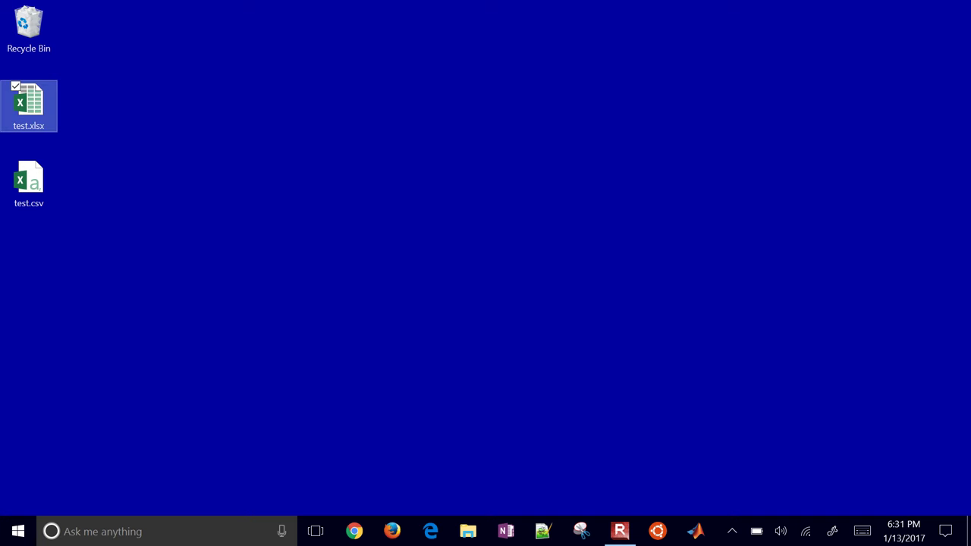
# - Open test.xlsx from the desktop in Excel to check its data, and close the workbook
pyautogui.click(152, 167)
pyautogui.doubleClick(42, 108)
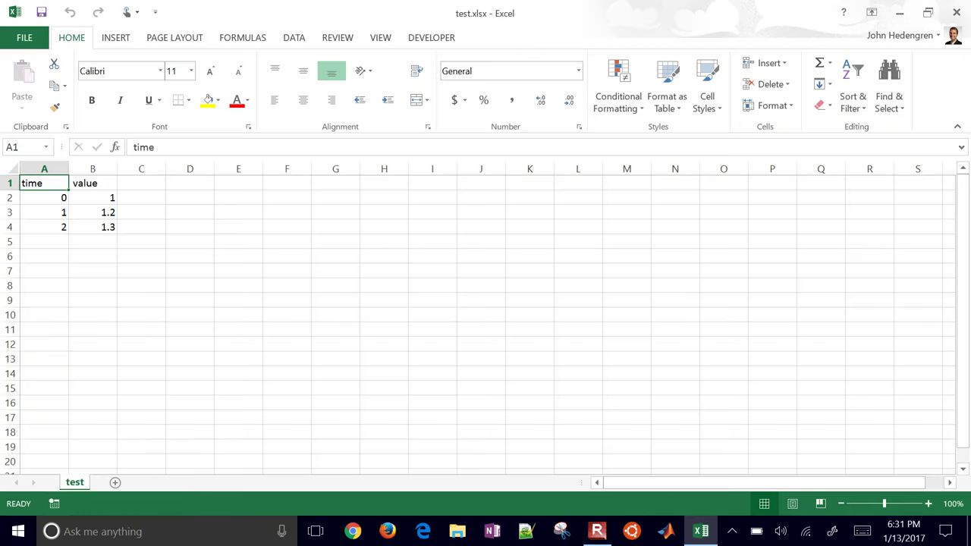
pyautogui.click(956, 13)
# - Find File Explorer Options by searching for folder options, and apply the view settings with "Hide extensions for known file types" unchecked
pyautogui.click(139, 529)
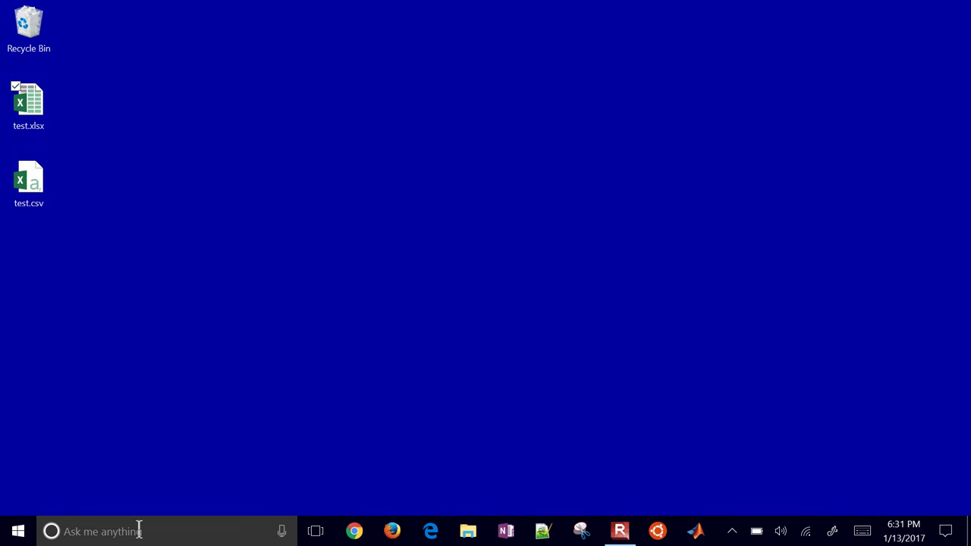
pyautogui.write('folder options')
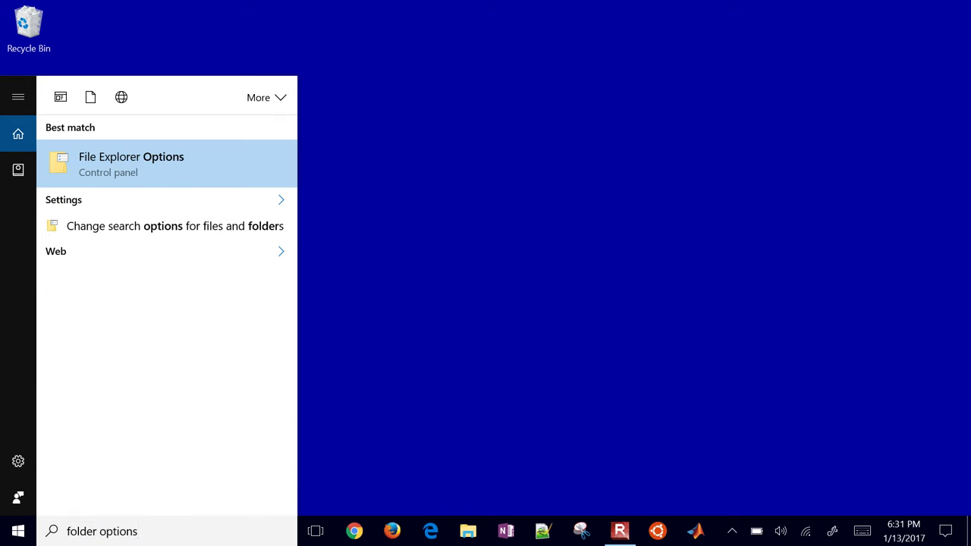
pyautogui.press('Return')
pyautogui.hotkey('ctrl', 'Tab')
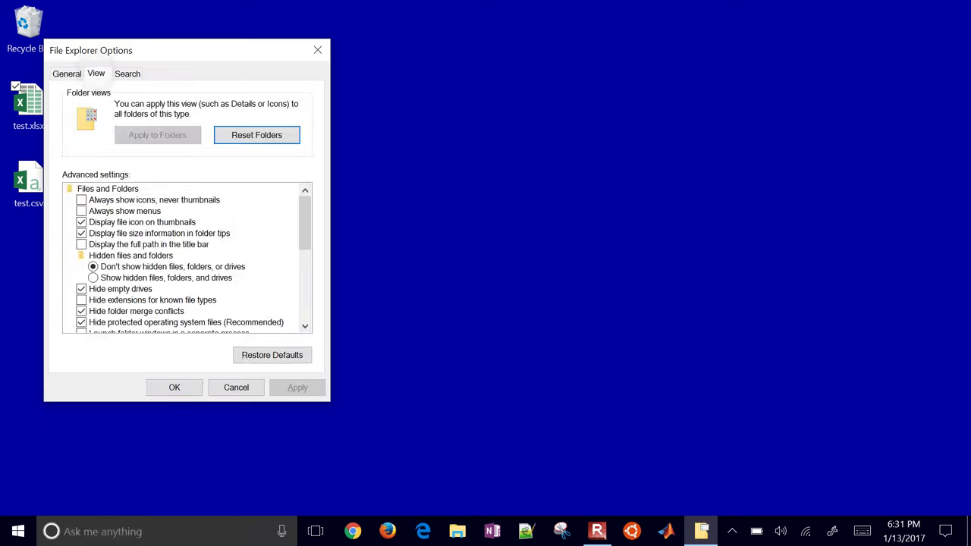
pyautogui.click(81, 299)
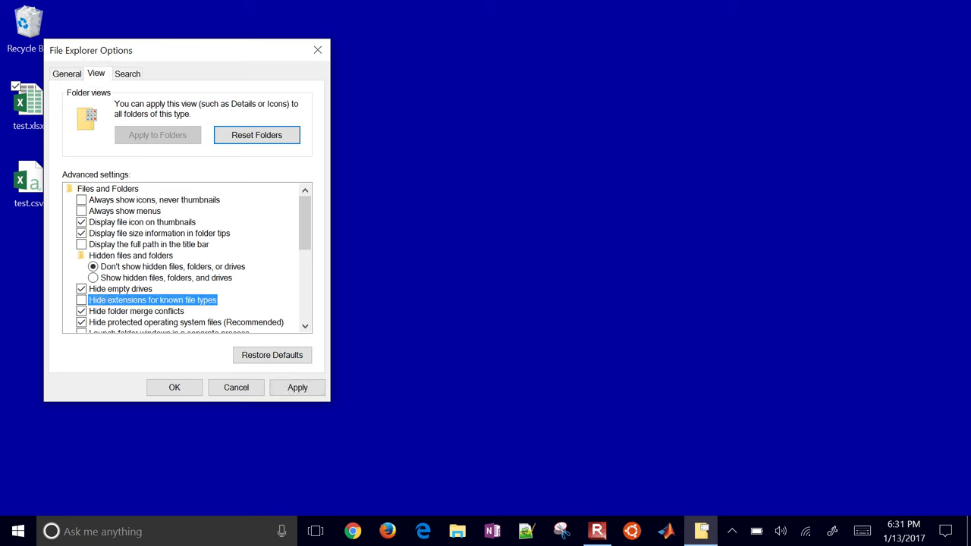
pyautogui.click(297, 387)
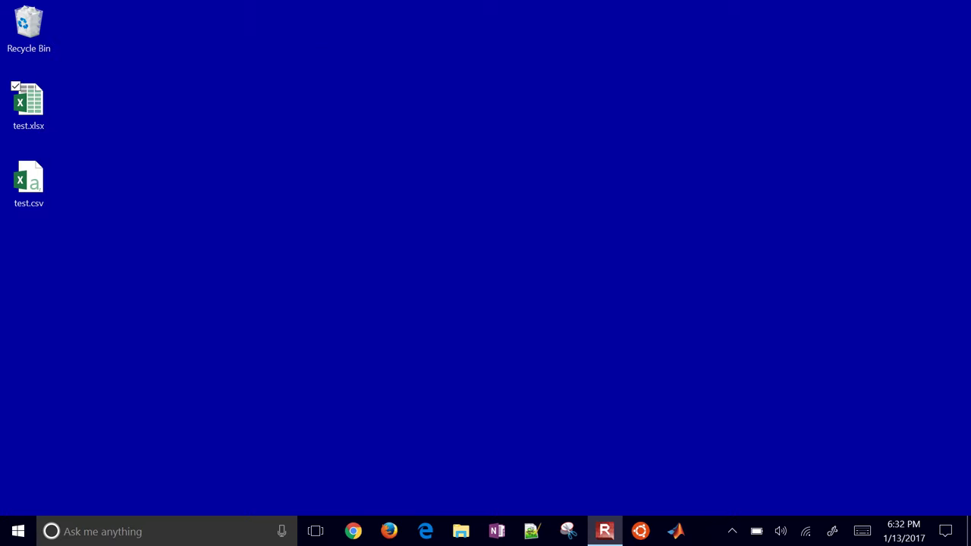